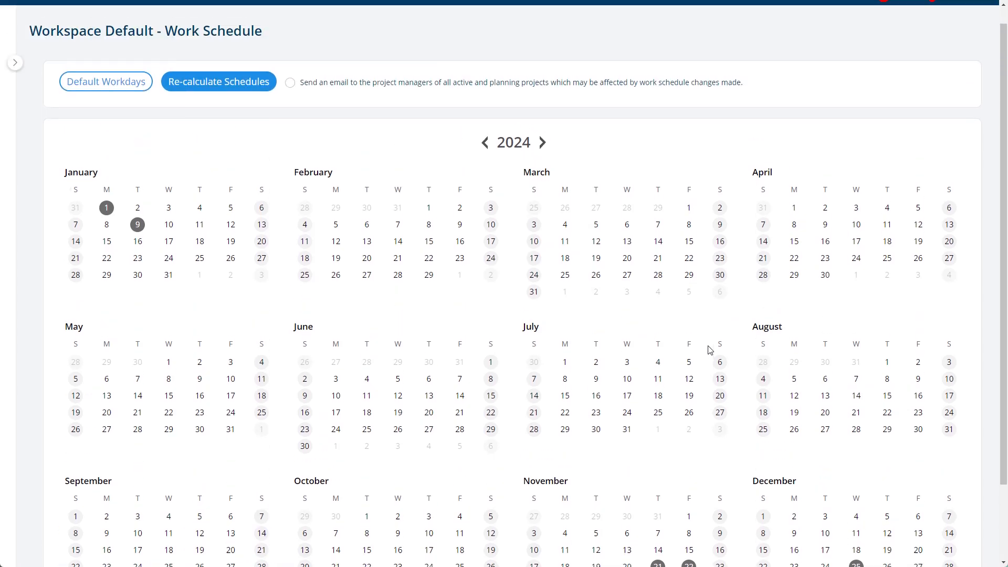
Review the 2024 calendar of the Workspace Default work schedule and recalculate the schedules.
scroll(383, 362, "down", 2)
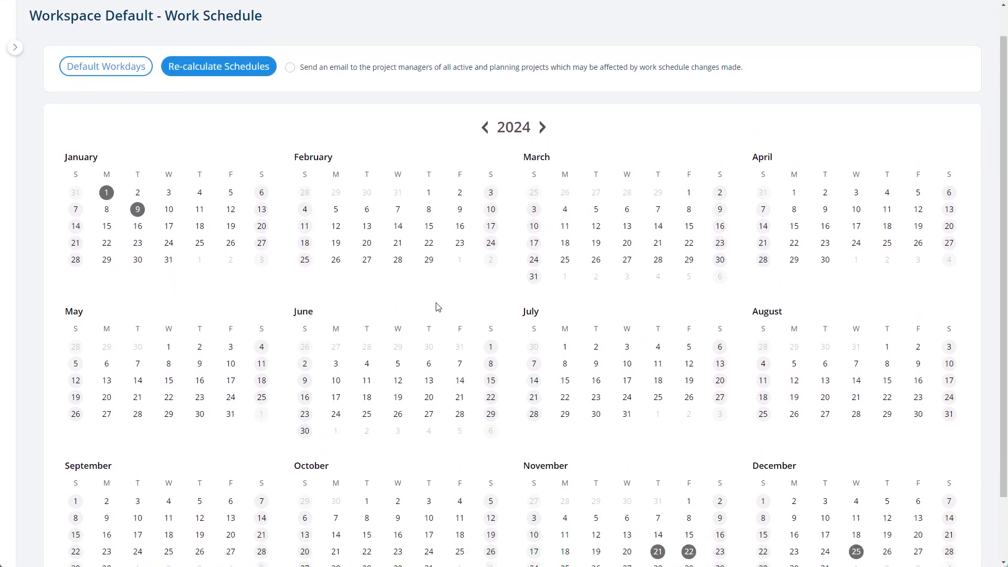
scroll(433, 308, "up", 2)
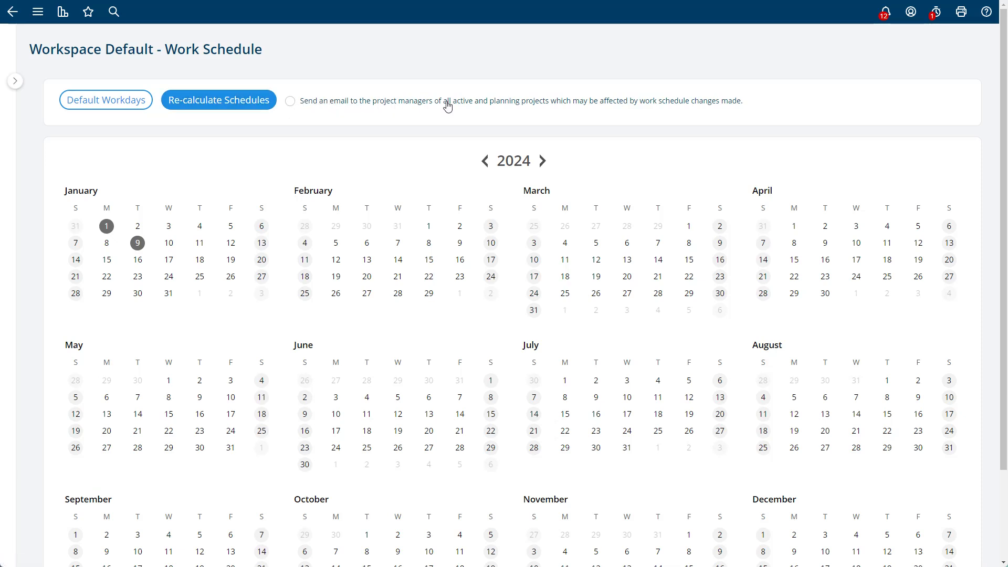
left_click(230, 105)
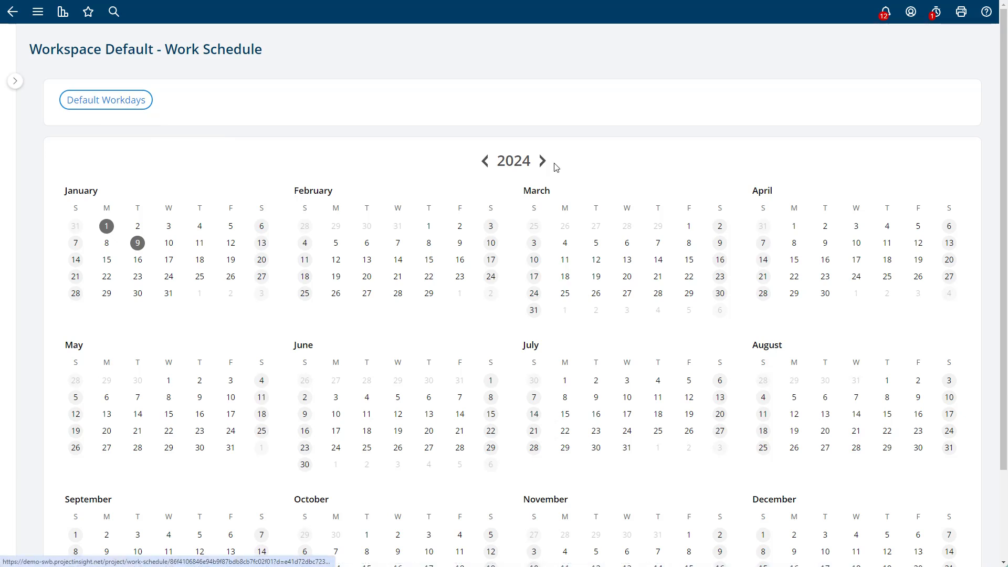
Open the default workdays of the Workspace Default schedule and examine the weekday hours, default workday length and FTE hours.
scroll(551, 167, "down", 7)
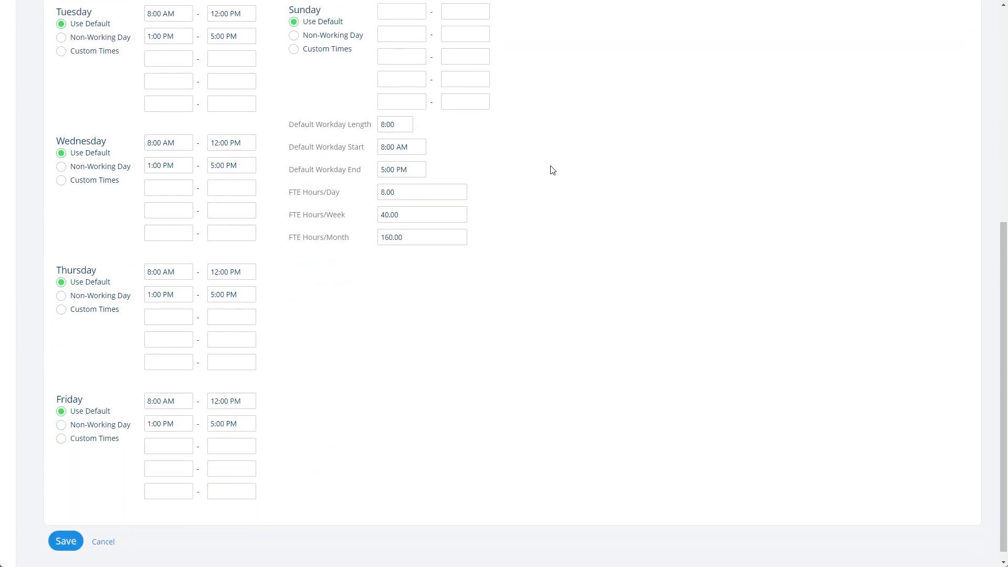
scroll(552, 167, "up", 6)
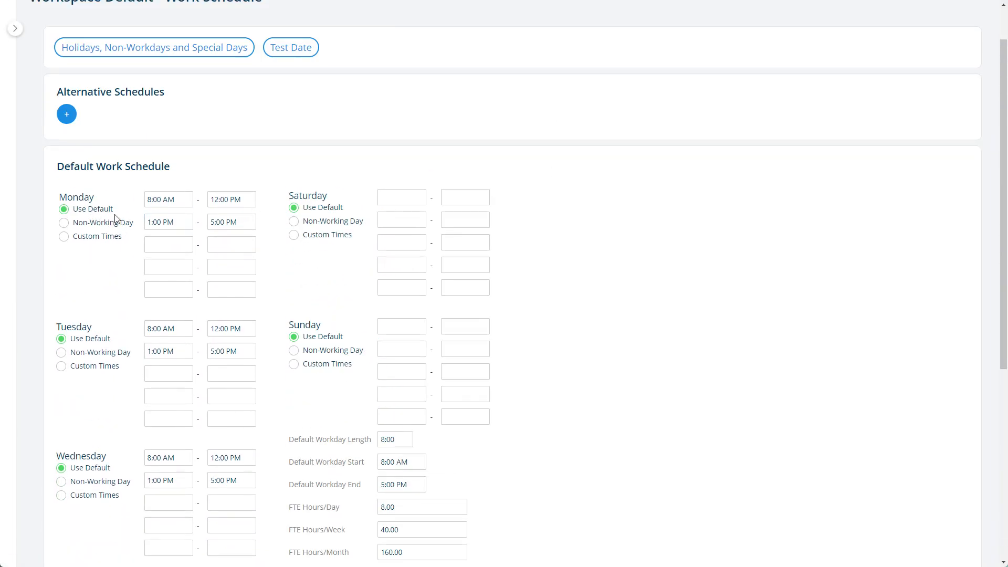
scroll(115, 218, "down", 3)
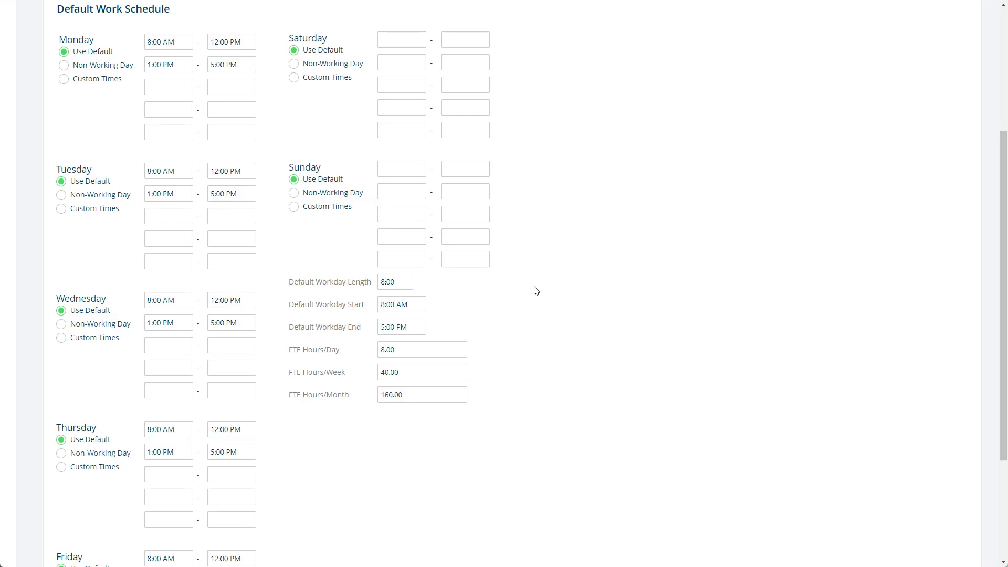
scroll(536, 291, "down", 3)
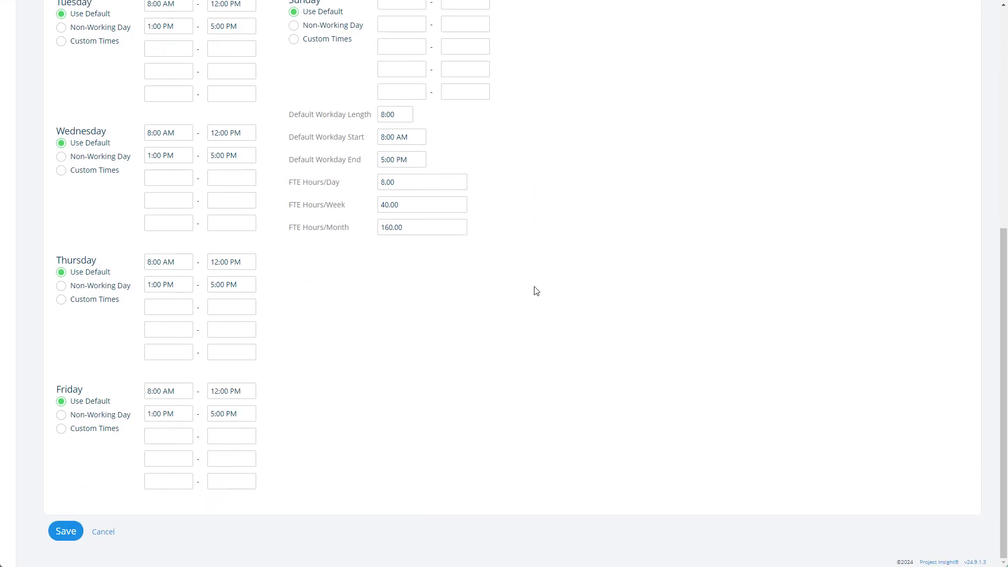
scroll(536, 291, "up", 7)
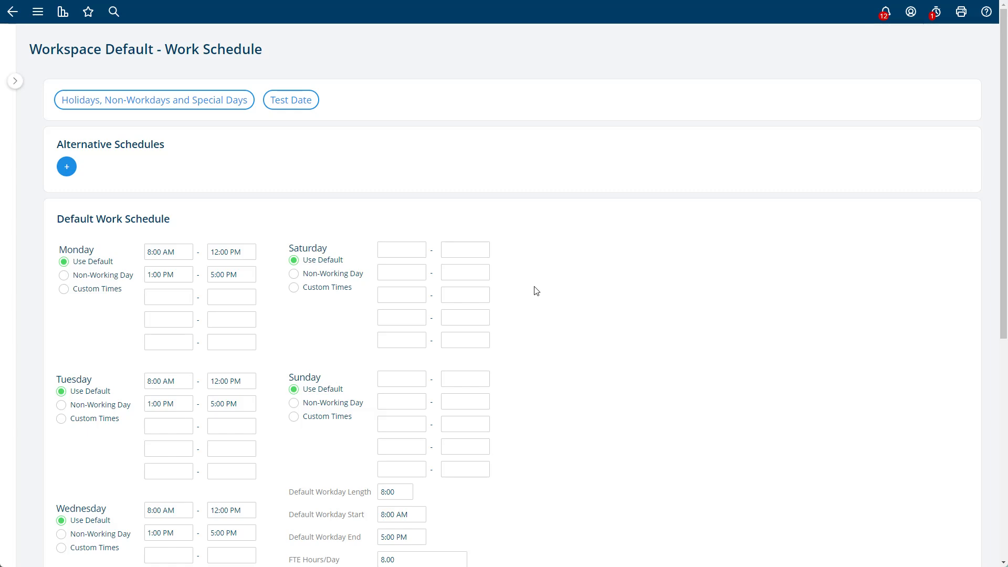
Examine the effective dates and daily hours of a blank alternative schedule form, and return to the default work schedule.
left_click(66, 168)
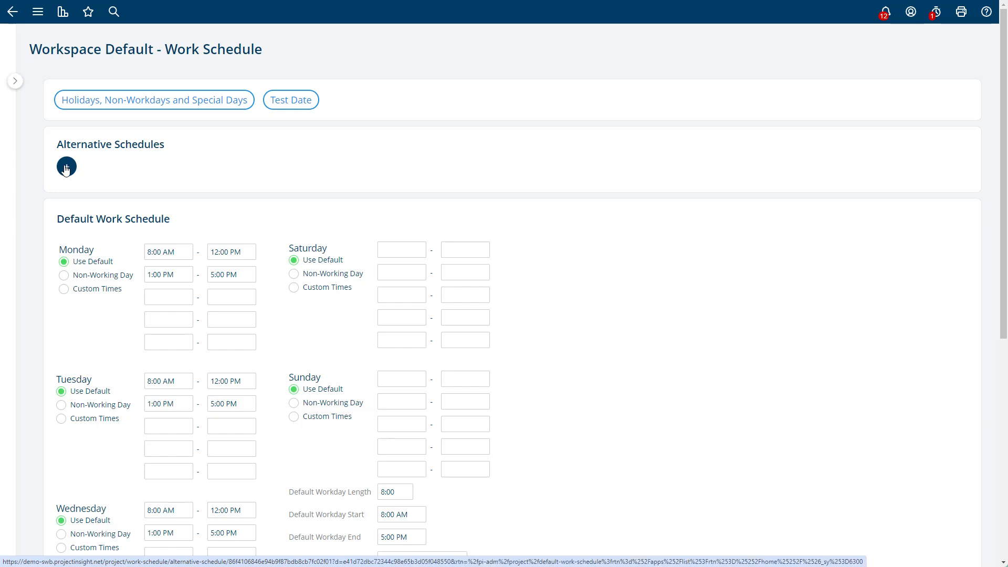
scroll(450, 174, "down", 1)
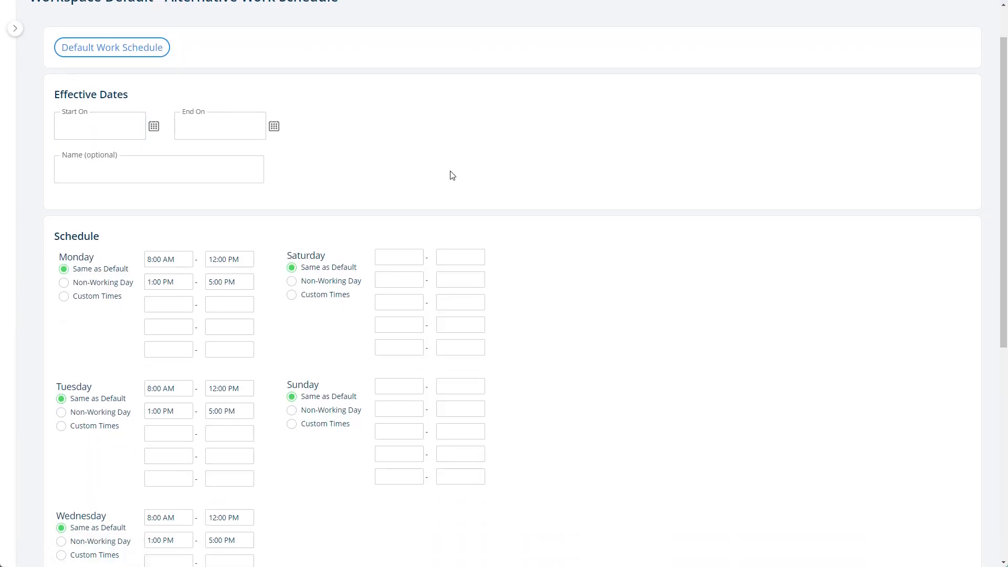
left_click(153, 129)
left_click(153, 129)
scroll(497, 125, "up", 1)
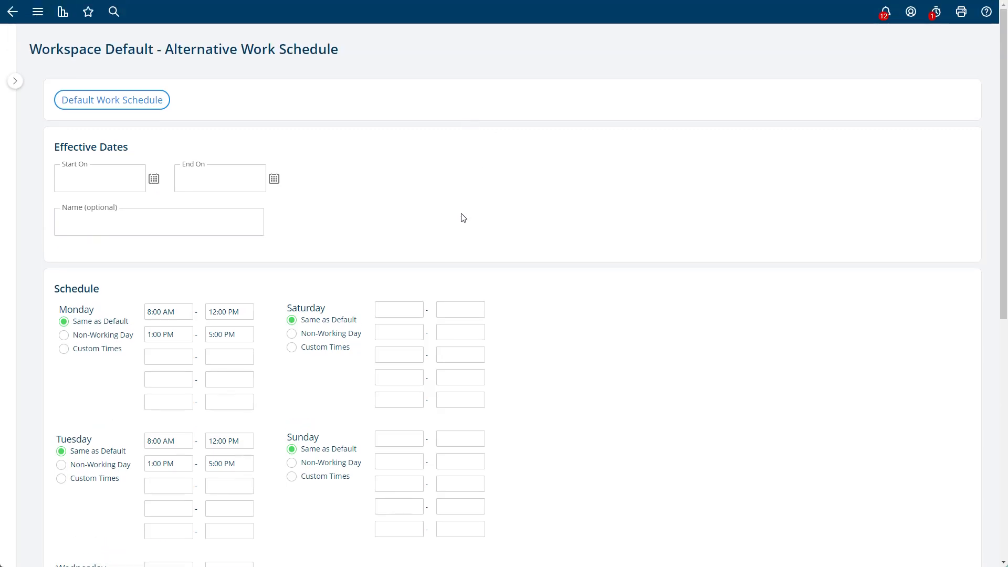
scroll(464, 219, "down", 8)
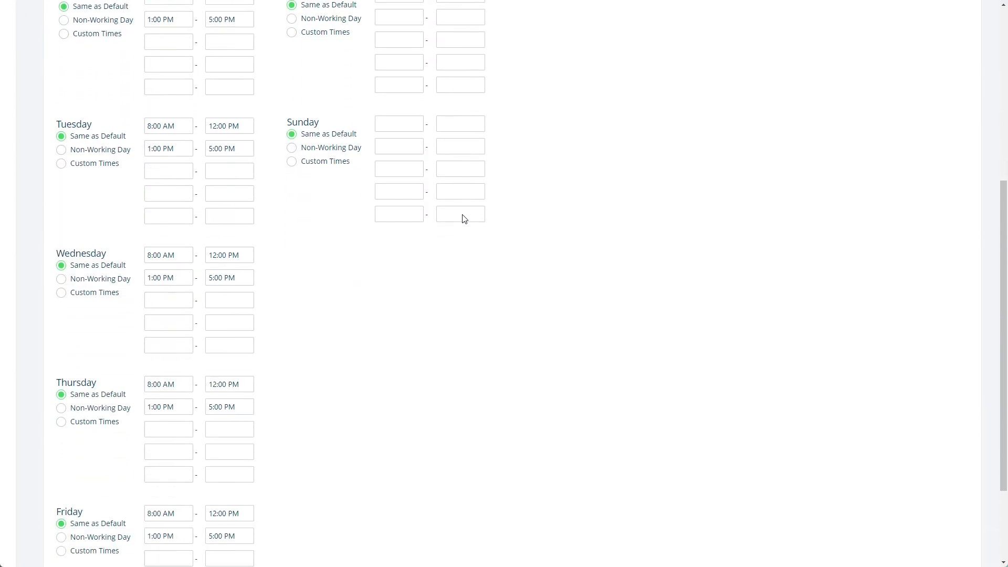
scroll(464, 219, "up", 8)
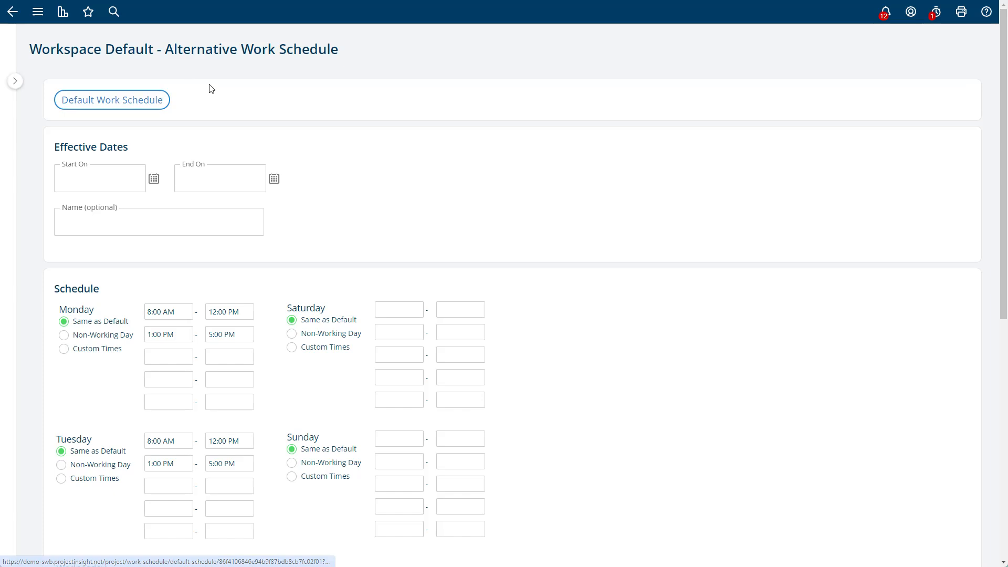
left_click(103, 99)
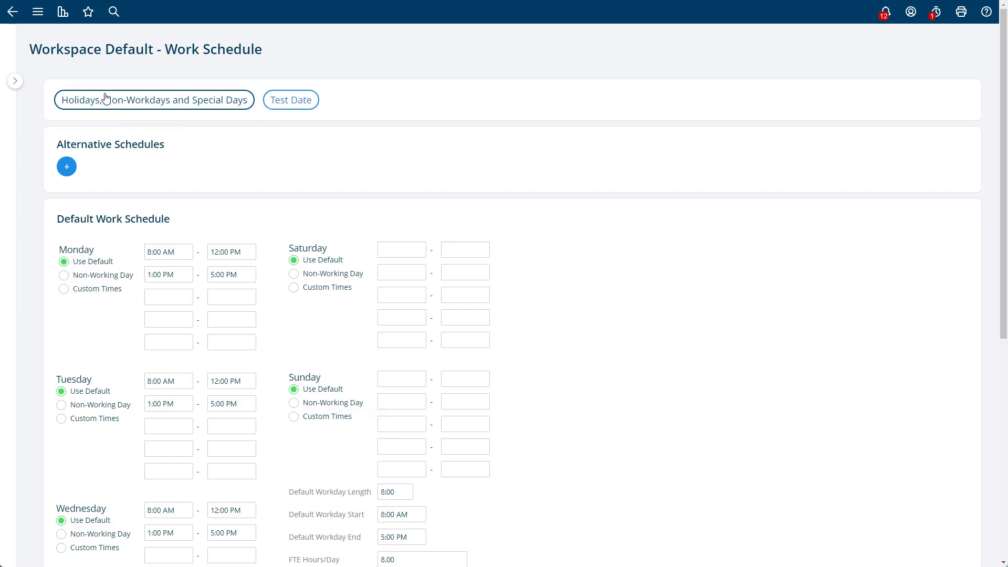
Return to the add-ons list and open the Work Schedules configuration.
left_click(13, 21)
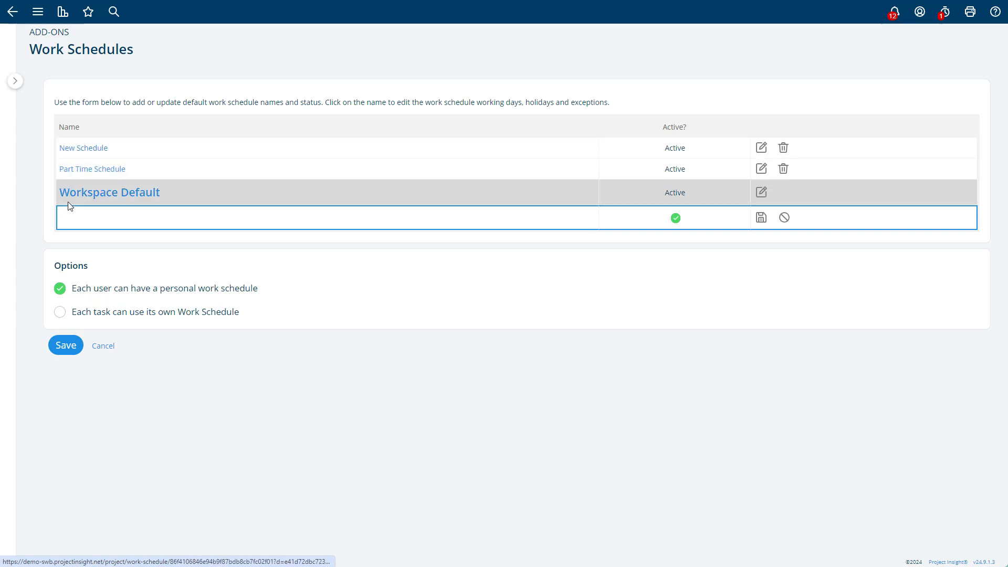
key("alt+Left")
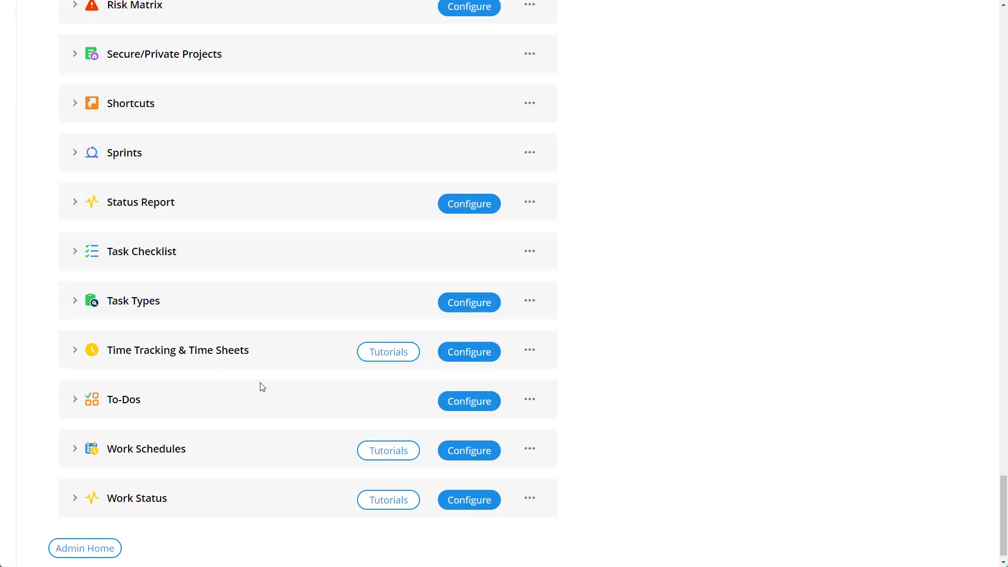
left_click(457, 459)
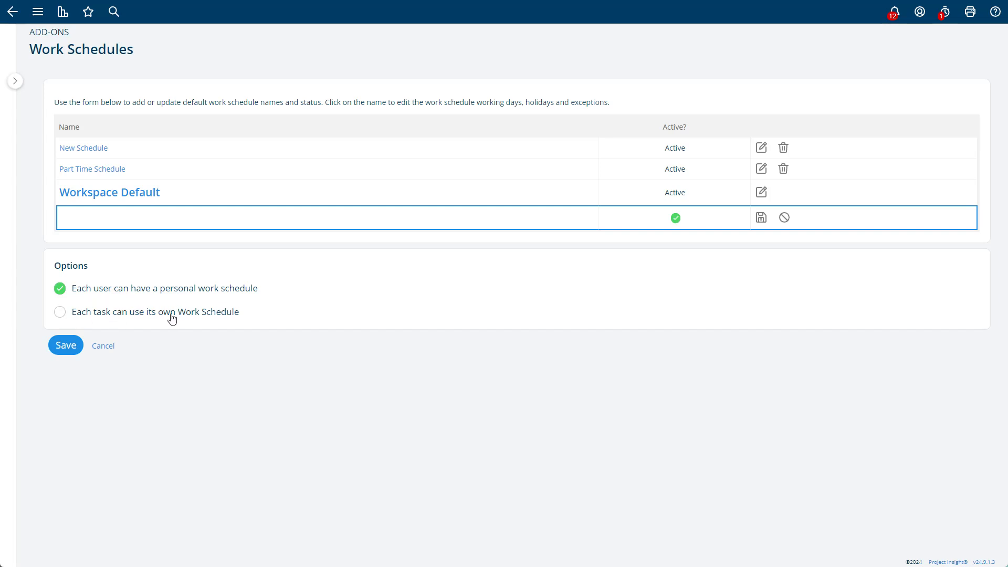
Try the option that lets each task use its own work schedule.
left_click(111, 318)
left_click(93, 318)
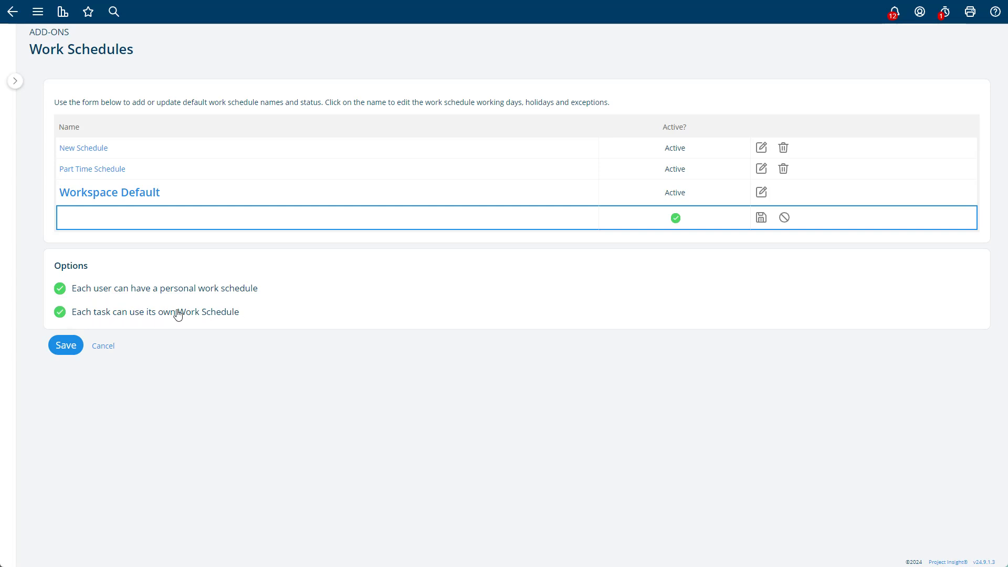
left_click(152, 316)
Open the New Schedule work schedule and examine its 2024 calendar of working and non-working days.
left_click(78, 151)
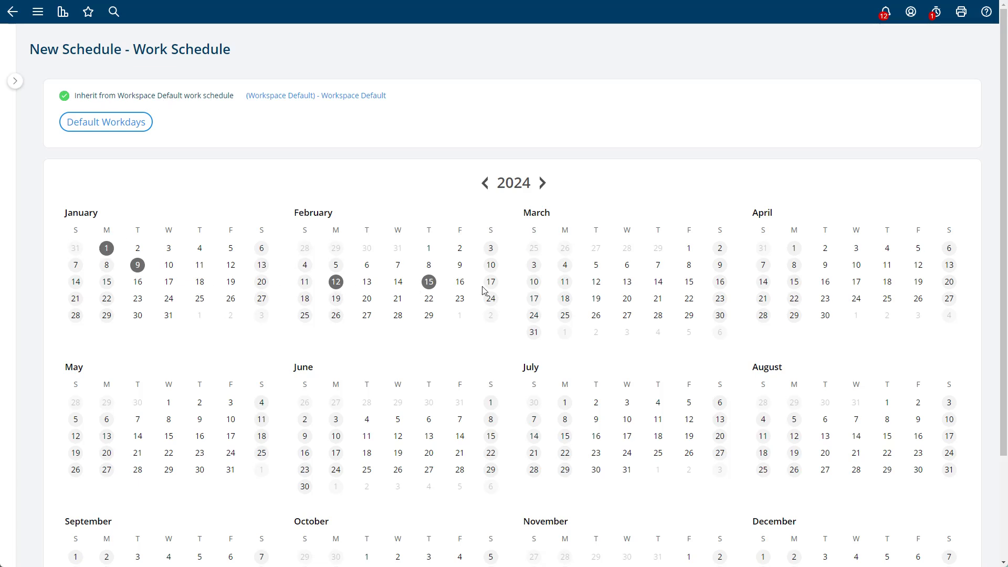
scroll(434, 290, "down", 3)
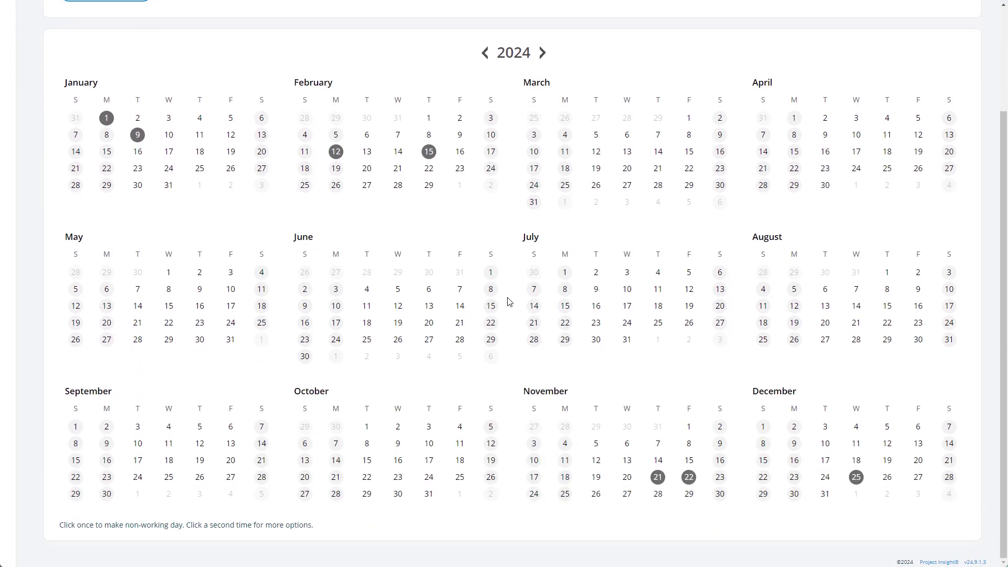
scroll(333, 158, "up", 3)
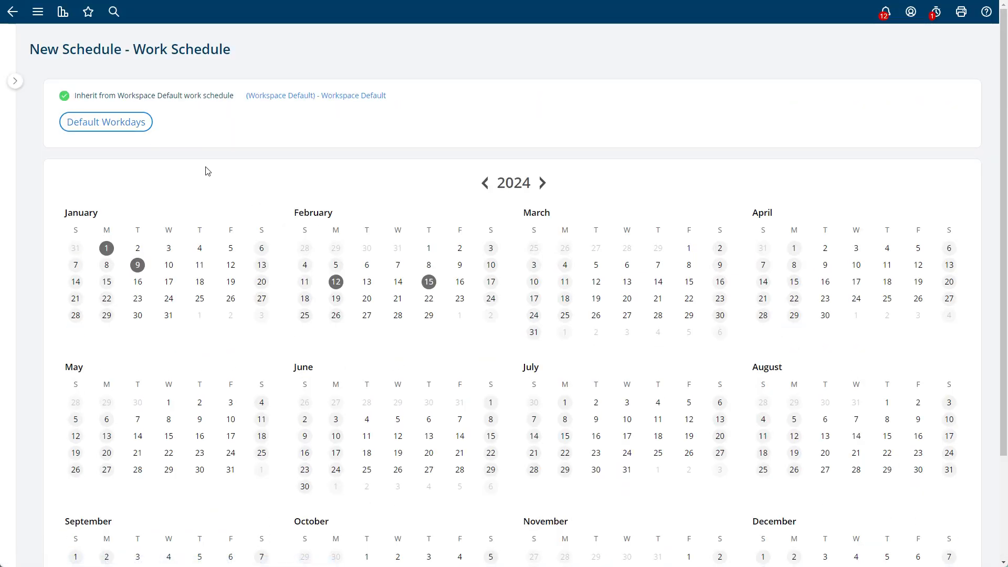
Open the Resource Info settings of the Admin resource in Operations for editing, from the administration user list.
left_click(38, 12)
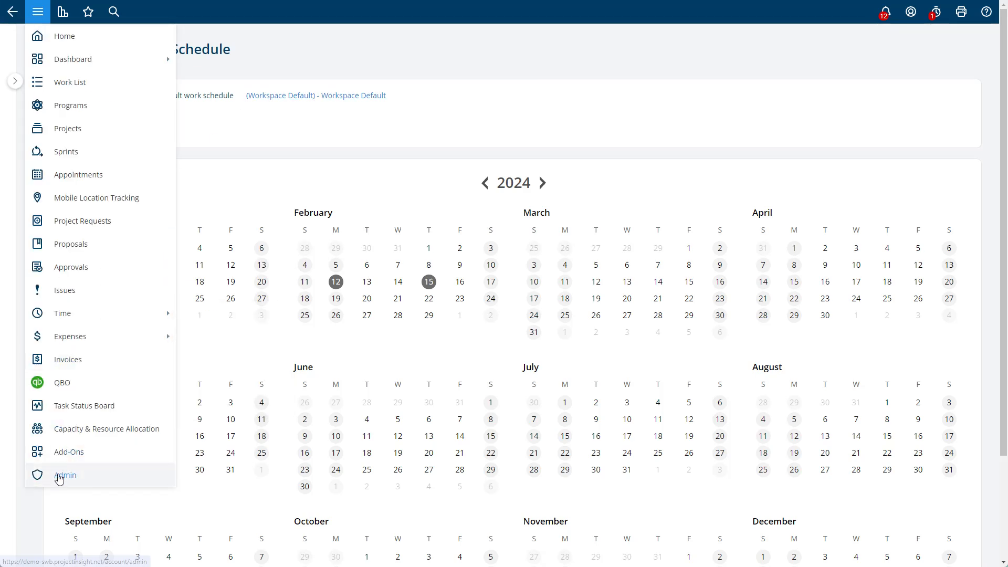
left_click(60, 476)
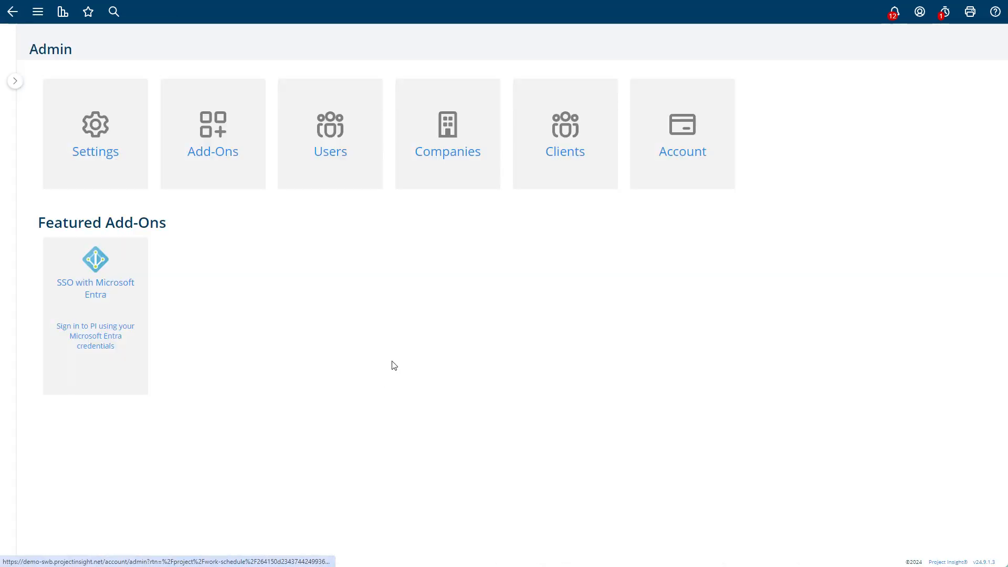
left_click(352, 180)
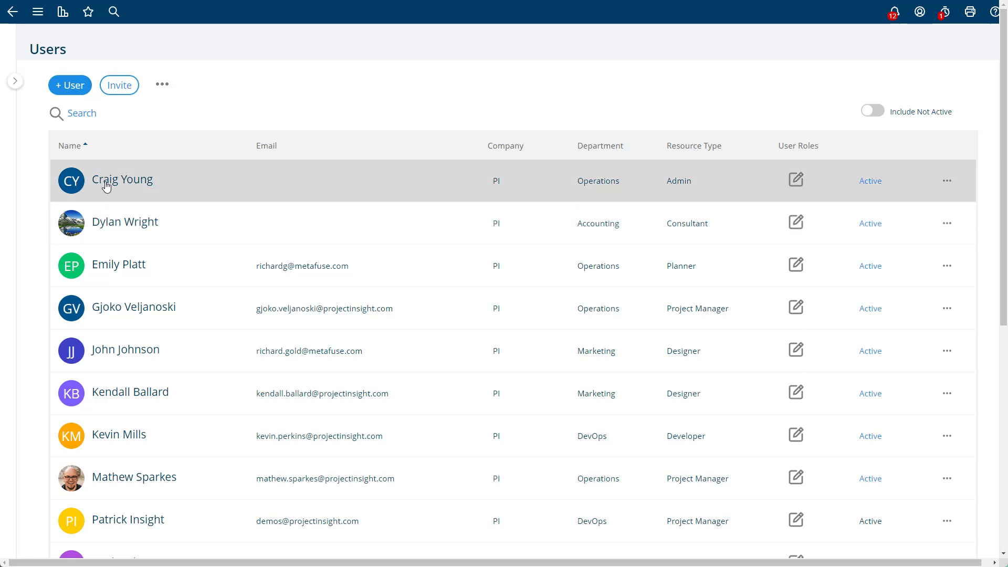
left_click(947, 181)
left_click(899, 201)
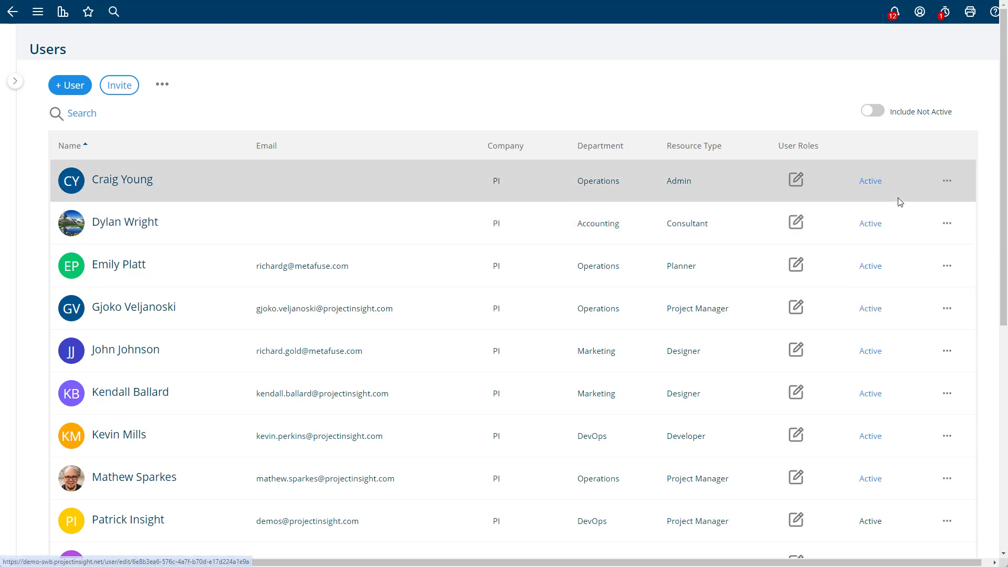
left_click(401, 124)
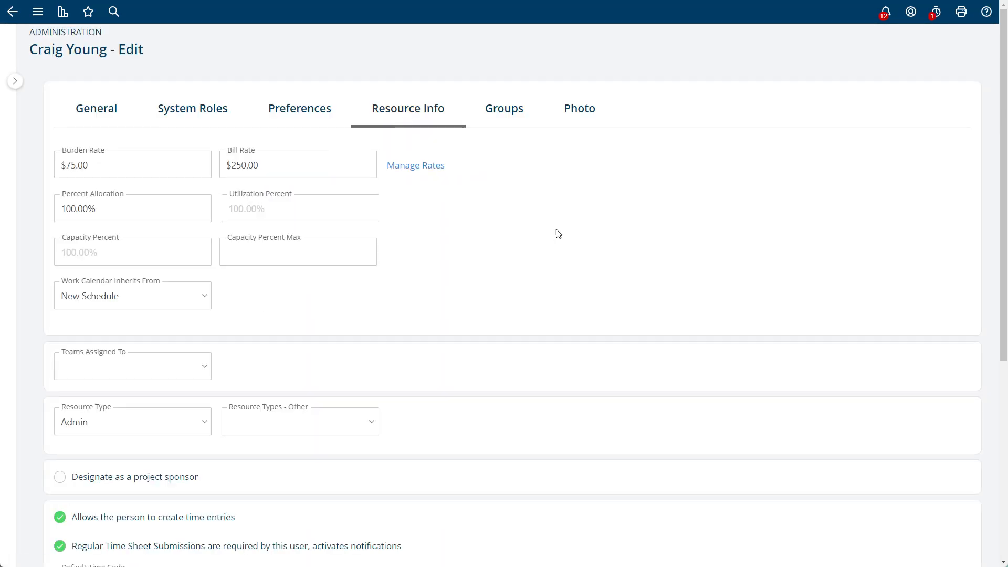
Make the user's work calendar inherit from Workspace Default and save the user.
left_click(101, 295)
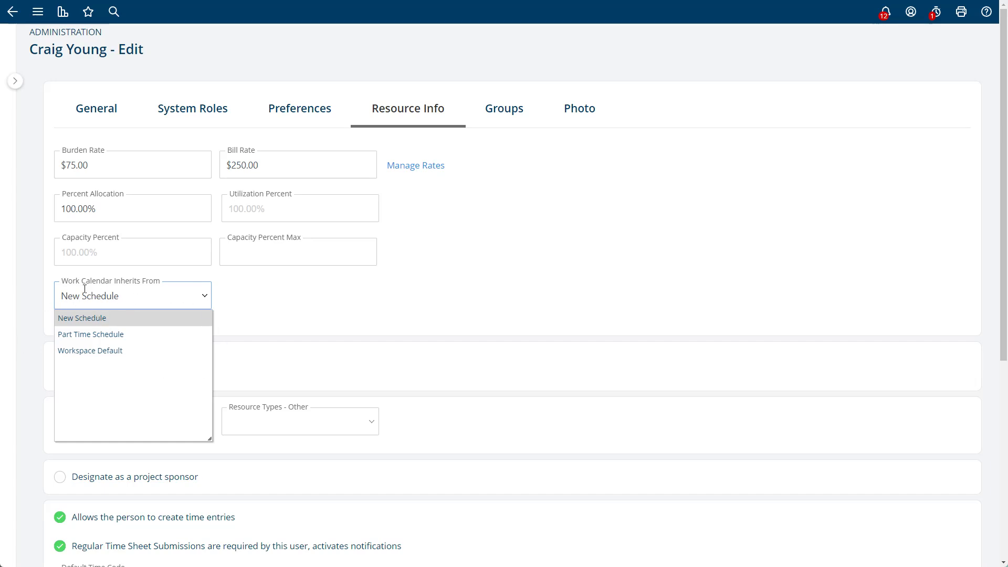
left_click(90, 351)
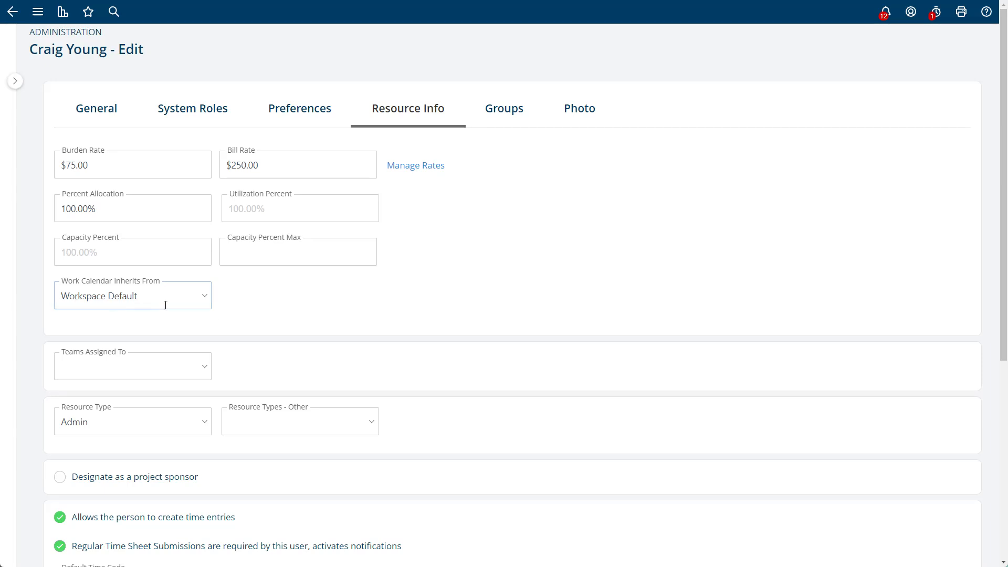
scroll(339, 313, "down", 3)
scroll(335, 312, "up", 3)
scroll(228, 304, "down", 6)
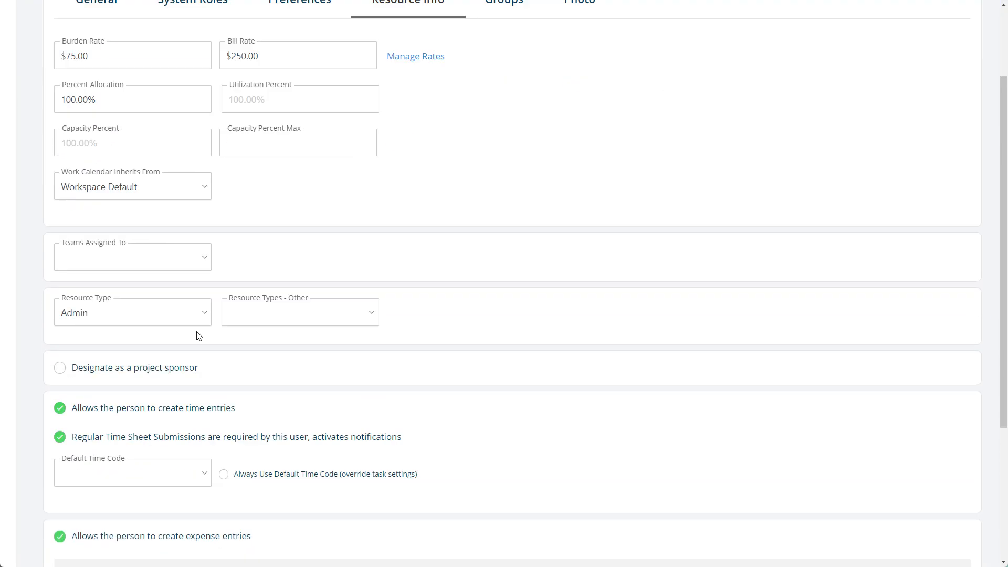
left_click(76, 491)
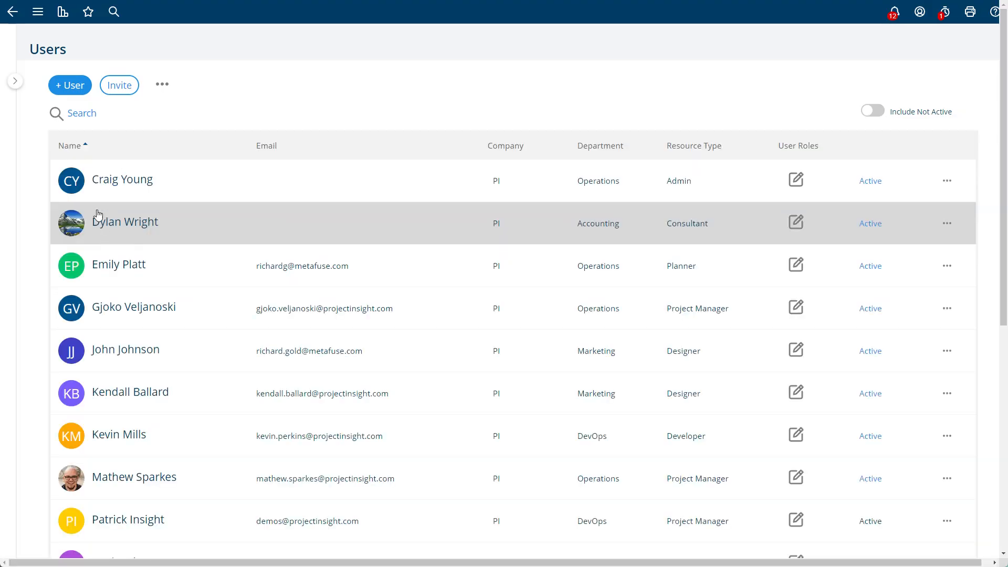
Review the same user's personal work schedule from their profile and open their PTO calendar.
left_click(126, 179)
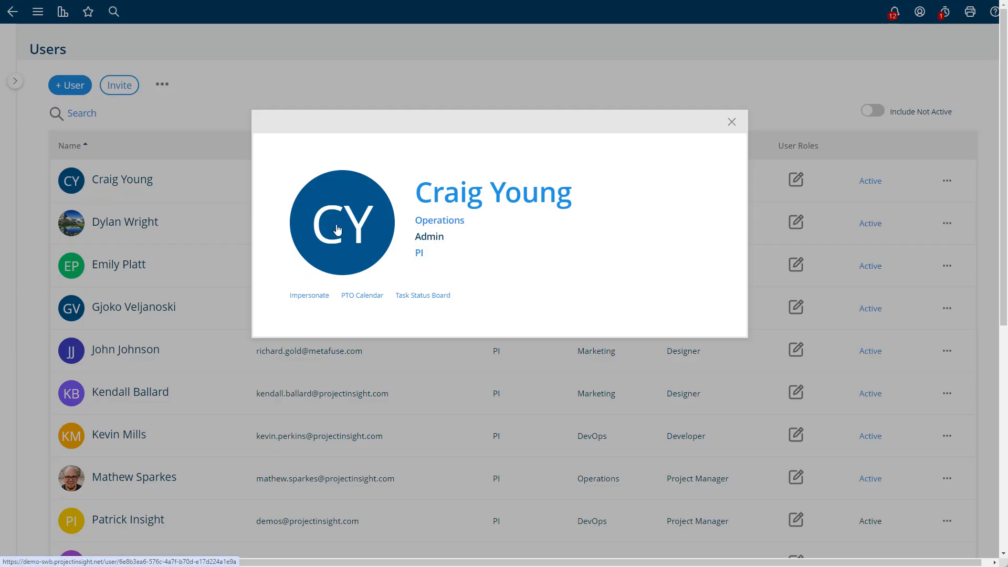
left_click(453, 200)
left_click(955, 55)
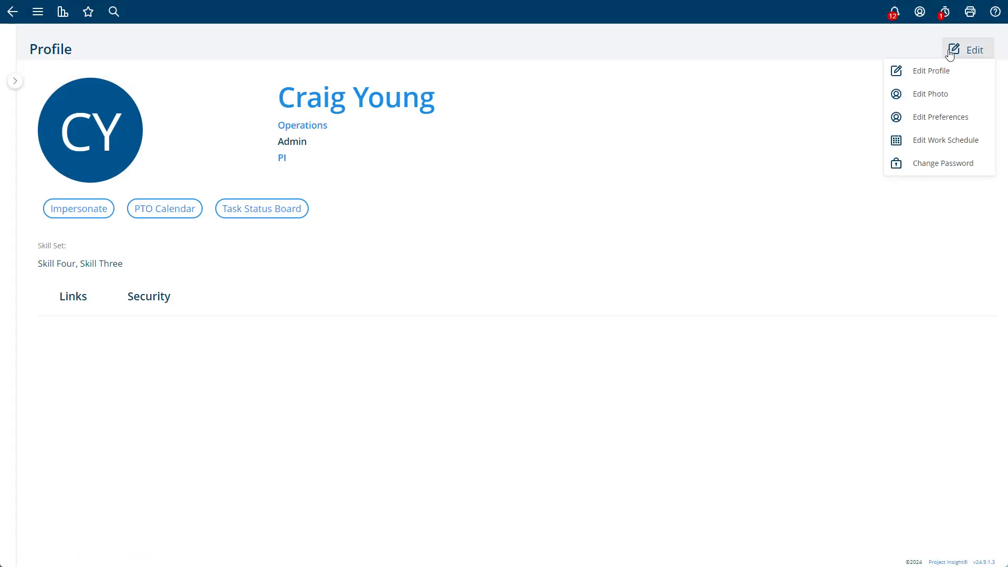
left_click(936, 142)
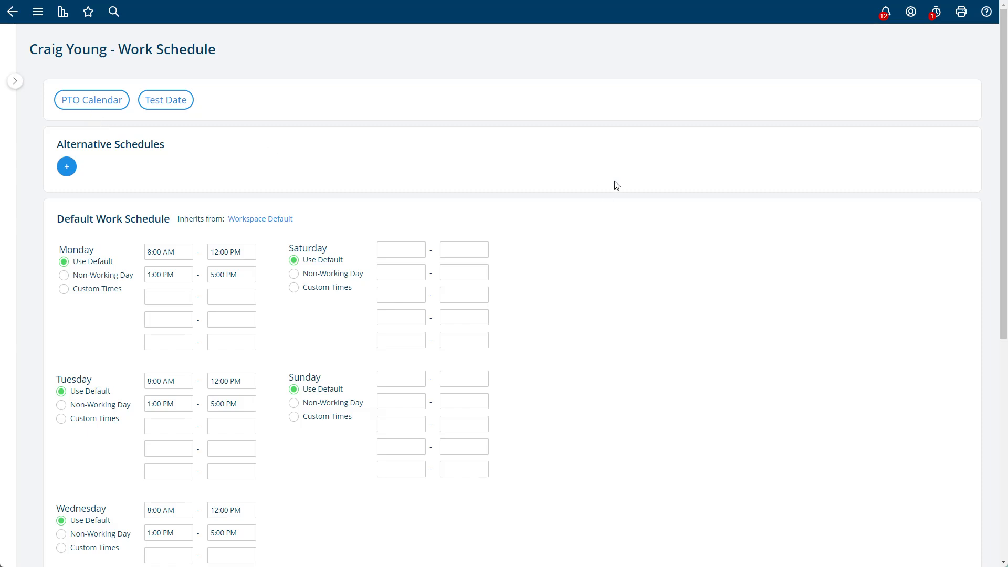
scroll(619, 195, "down", 10)
scroll(619, 194, "up", 10)
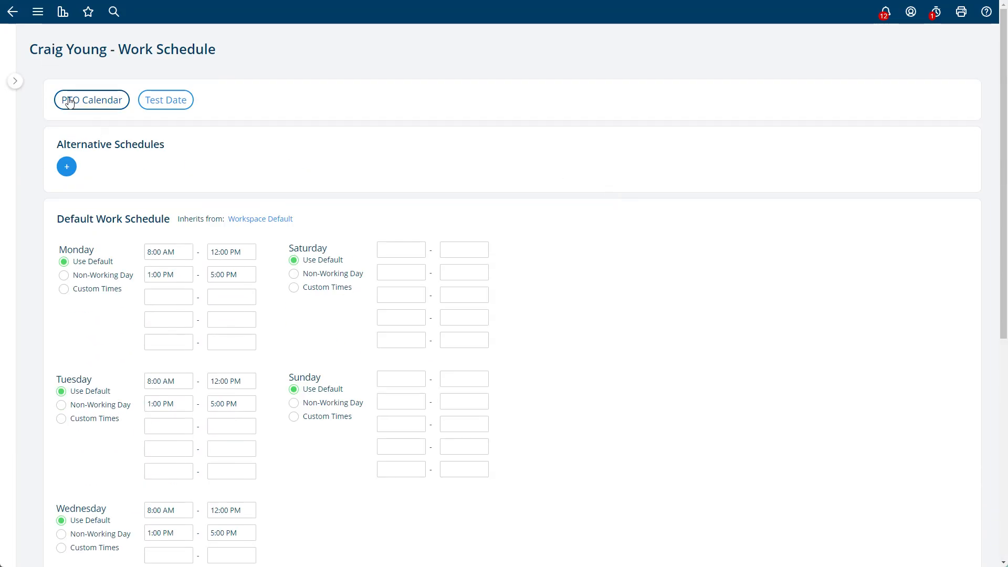
left_click(69, 103)
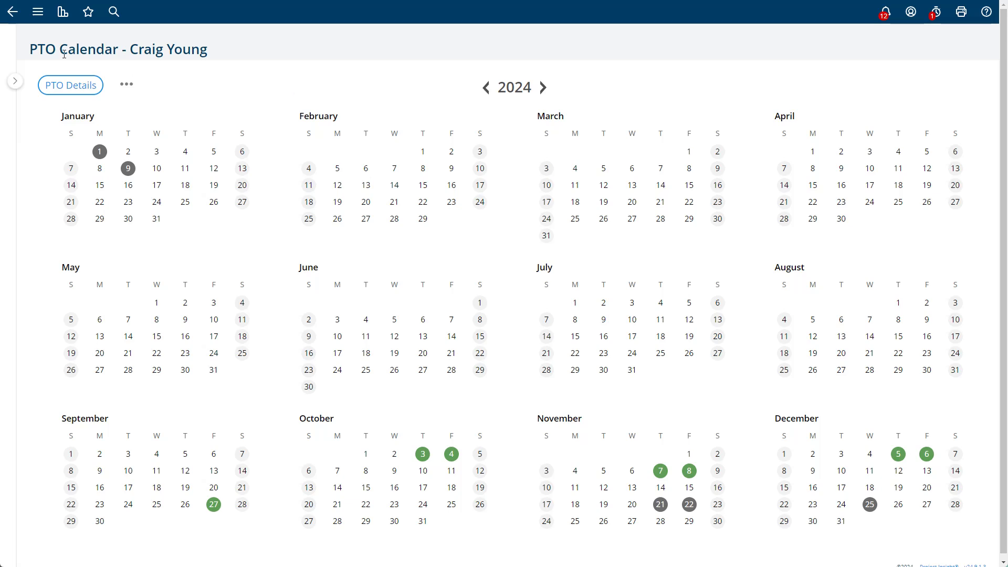
Open the Globalex - Client project from the projects list and display its project resources.
left_click(38, 11)
left_click(66, 127)
left_click(80, 134)
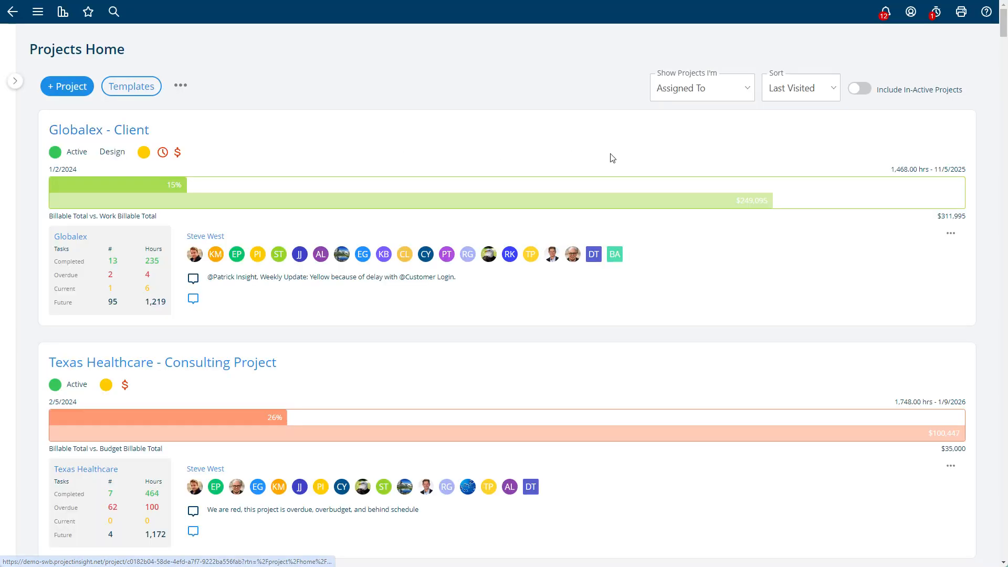
left_click(821, 57)
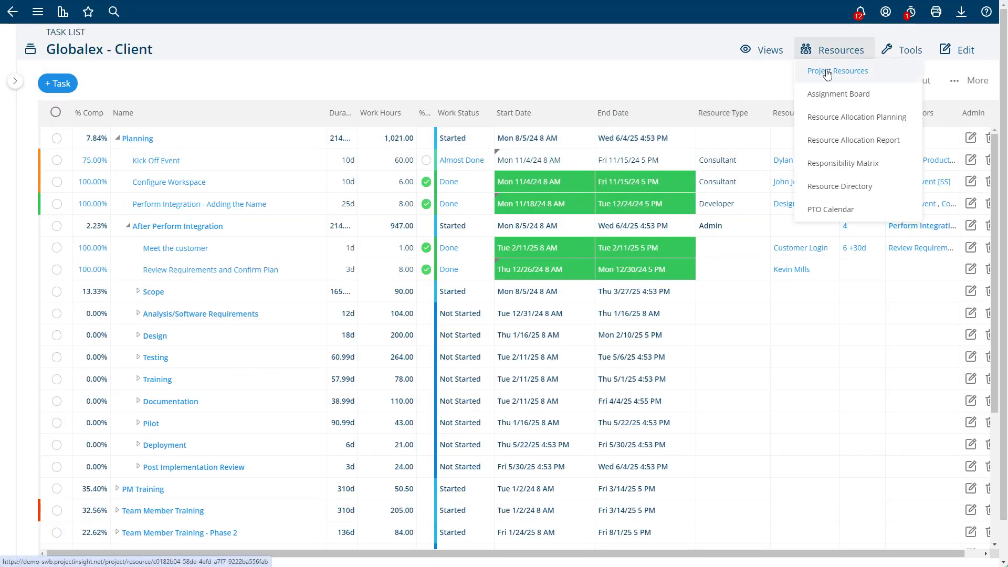
left_click(827, 72)
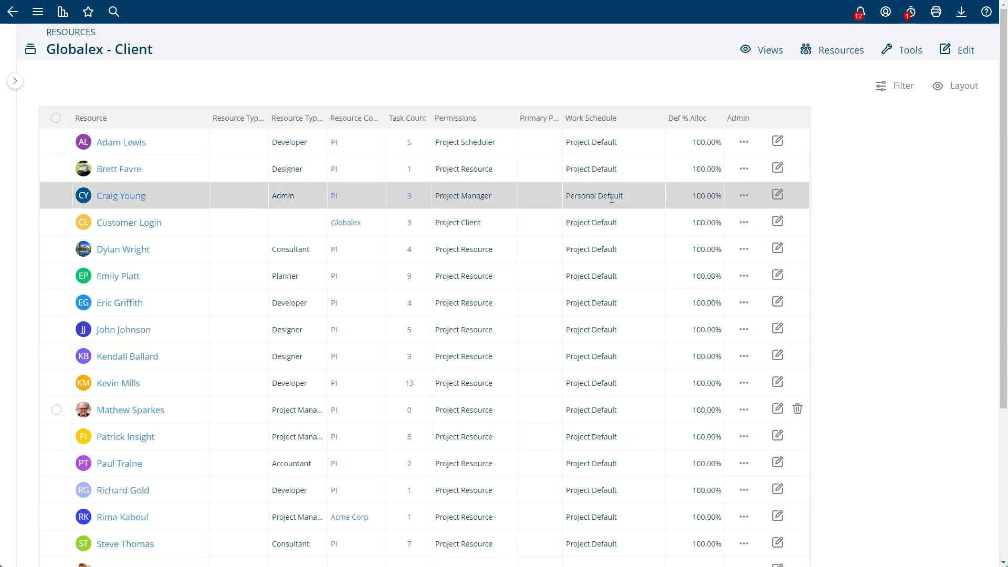
Set the work schedule of the Admin-type resource on the Globalex - Client project to Project Default and save the row.
double_click(577, 204)
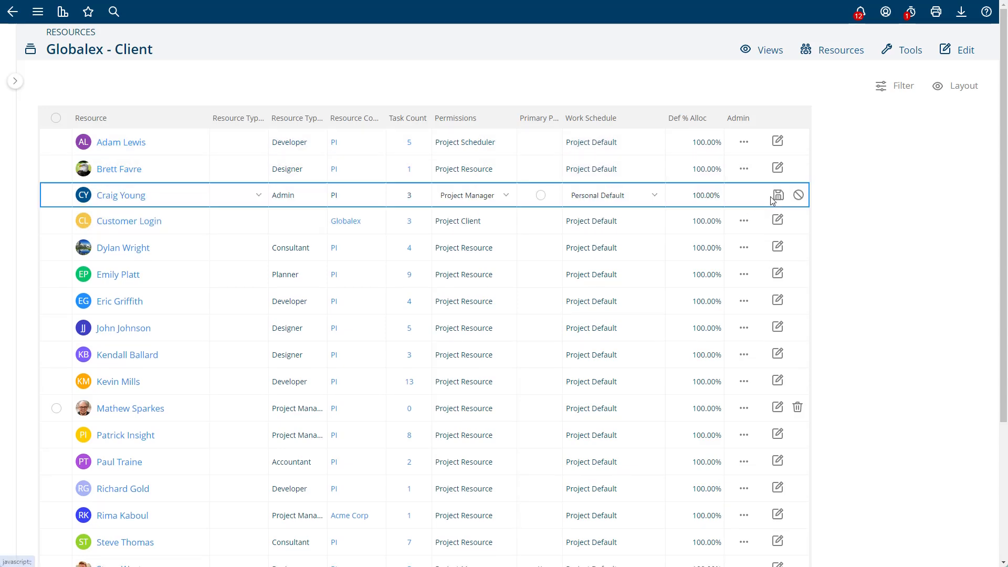
left_click(611, 195)
left_click(569, 210)
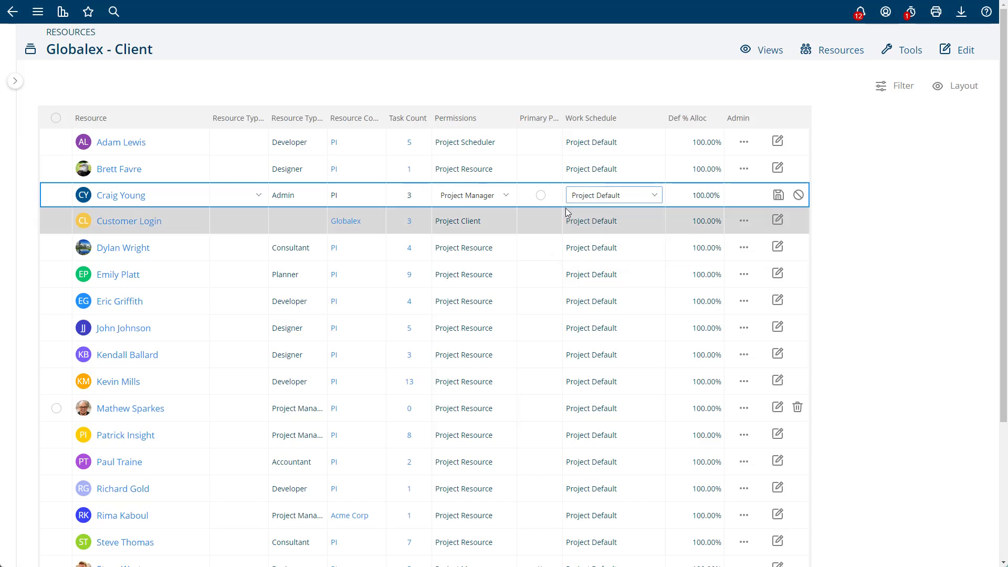
left_click(779, 196)
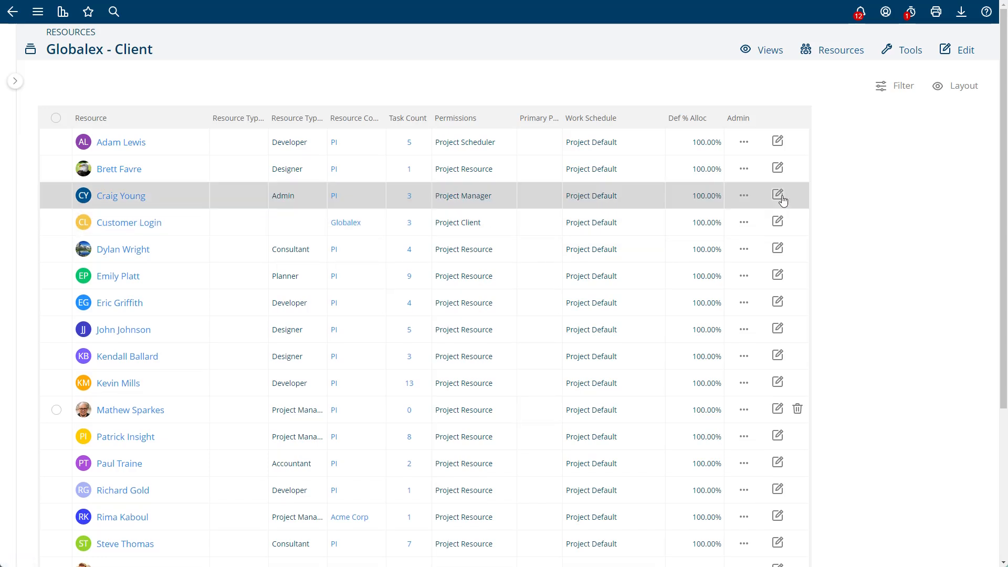
Set the same project resource's work schedule back to Personal Default and save the row.
left_click(778, 195)
left_click(635, 197)
left_click(602, 227)
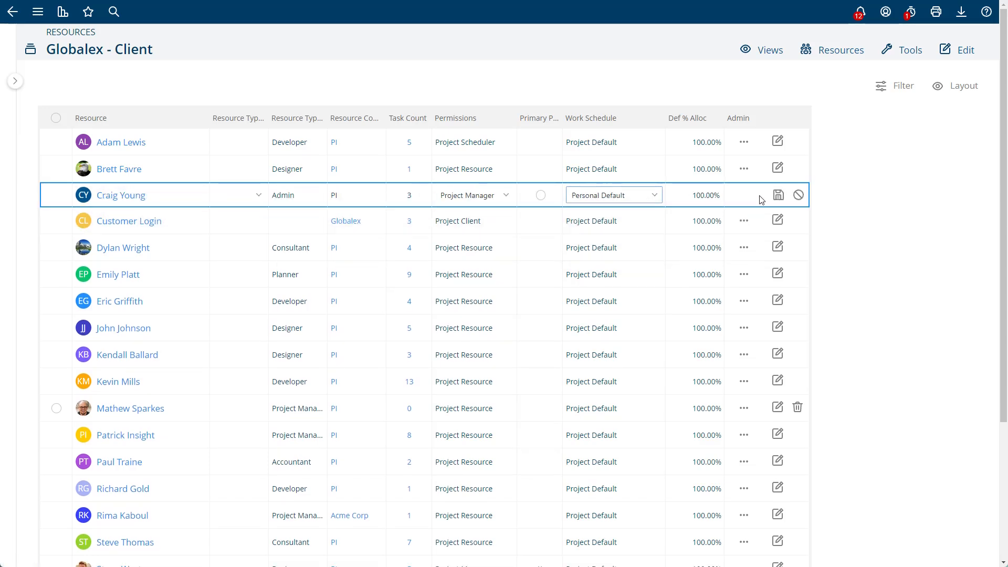
left_click(779, 195)
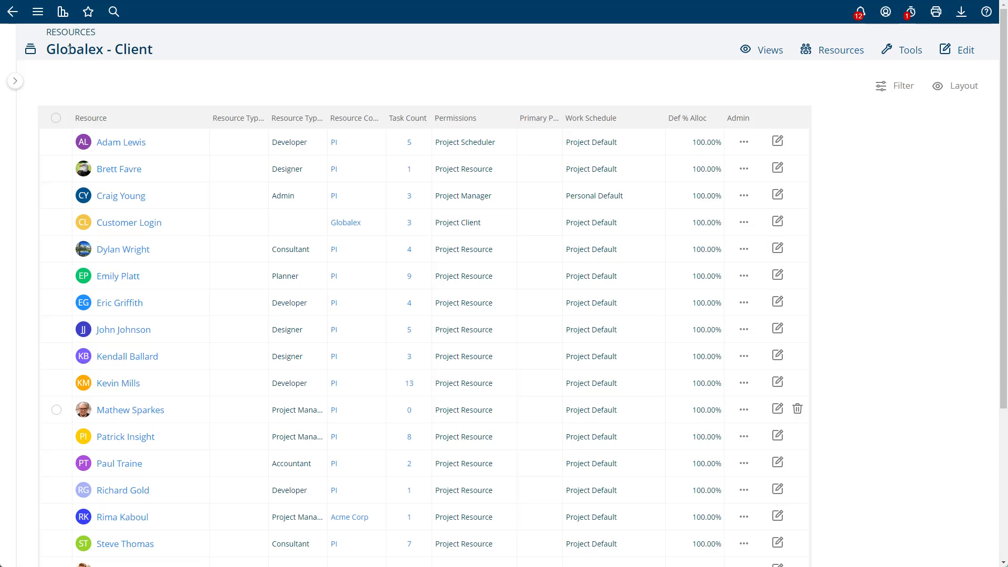
Bring up the workspace's main navigation options to leave the project resources.
left_click(37, 11)
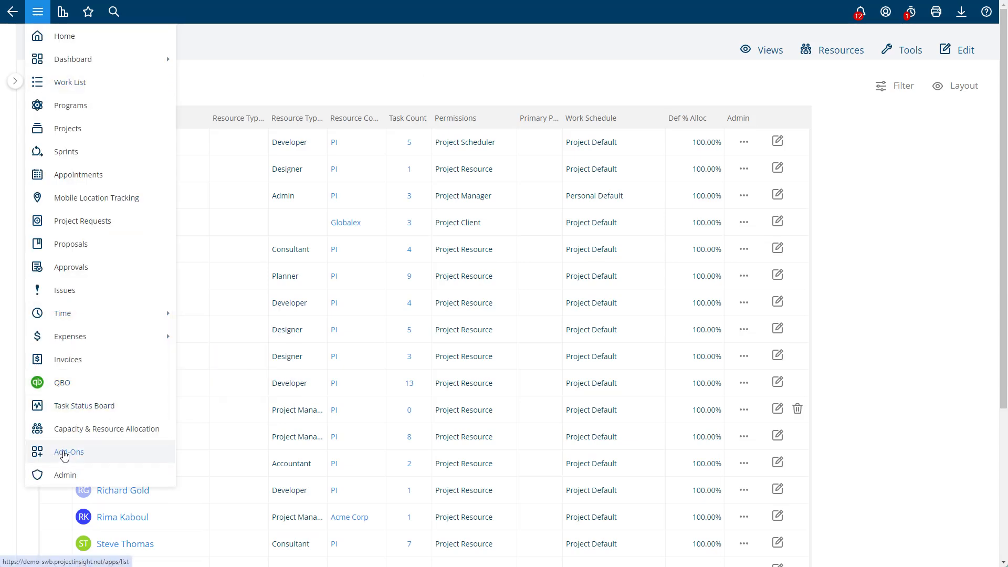